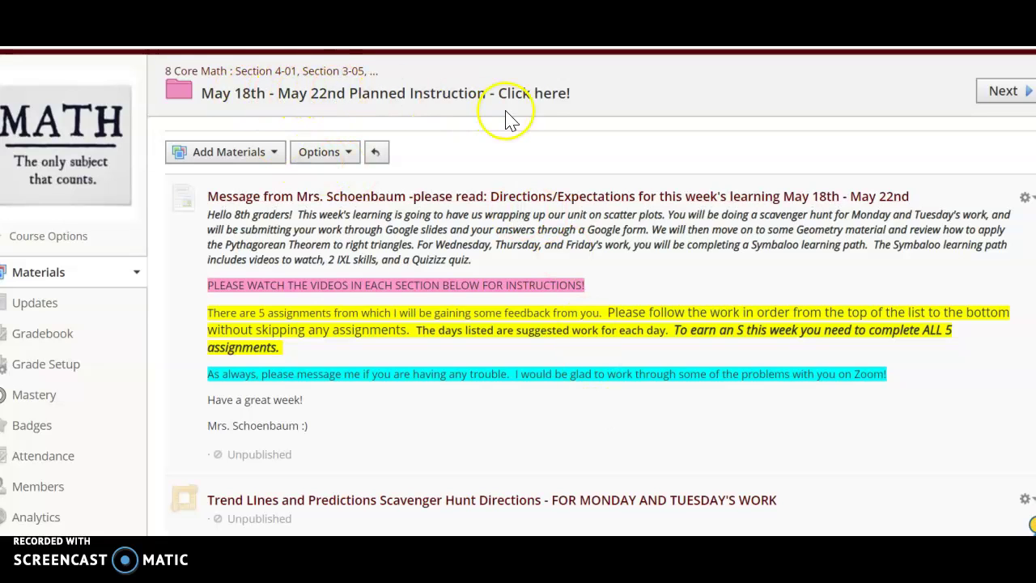
# Scroll down the Schoology folder to the Wed.-Thurs. Pythagorean Theorem Symbaloo Learning Path directions.
pyautogui.scroll(-3, 549, 360)
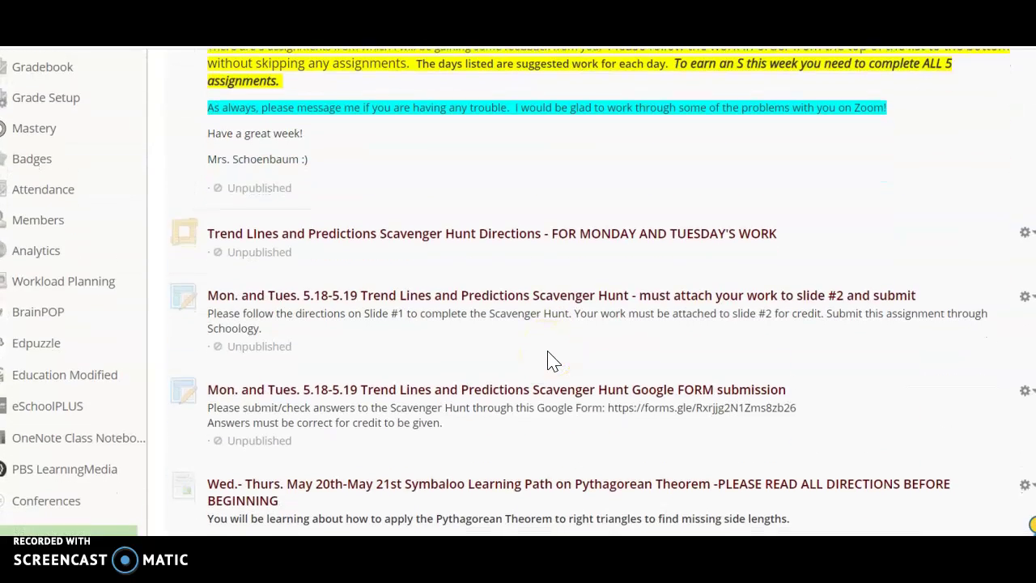
pyautogui.scroll(-3, 549, 360)
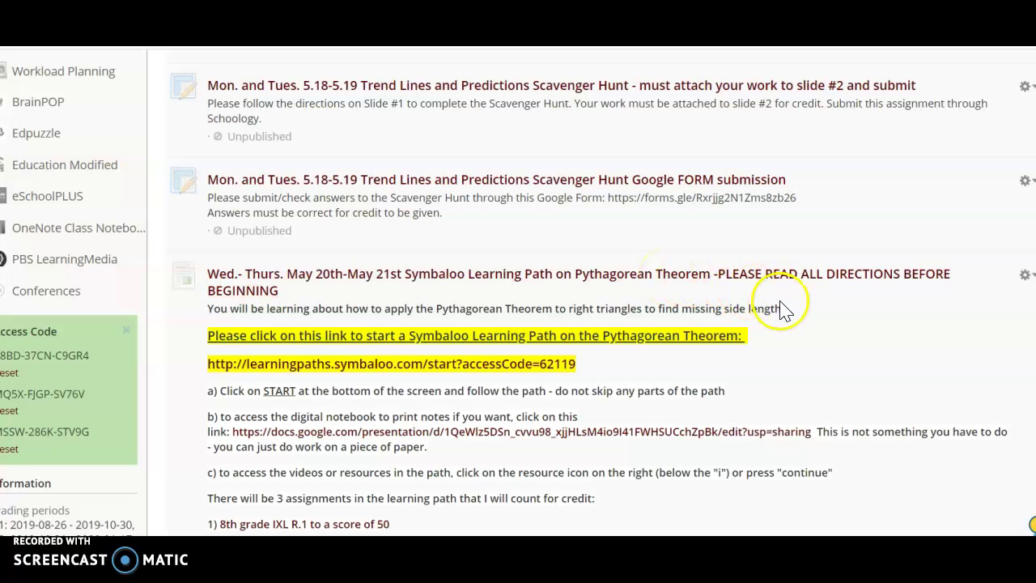
pyautogui.scroll(-2, 795, 309)
pyautogui.scroll(-1, 798, 313)
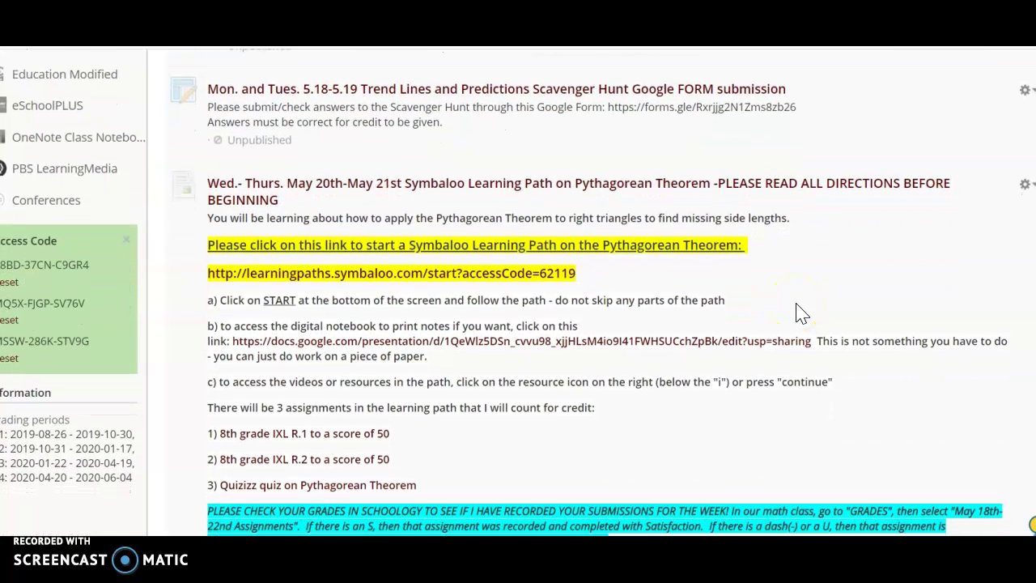
pyautogui.scroll(-1, 798, 313)
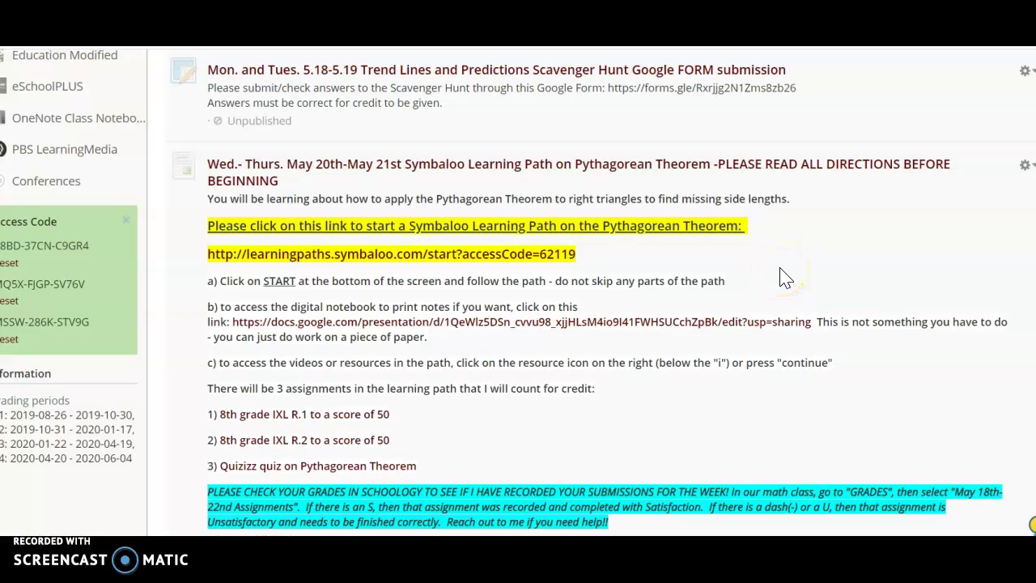
pyautogui.click(371, 263)
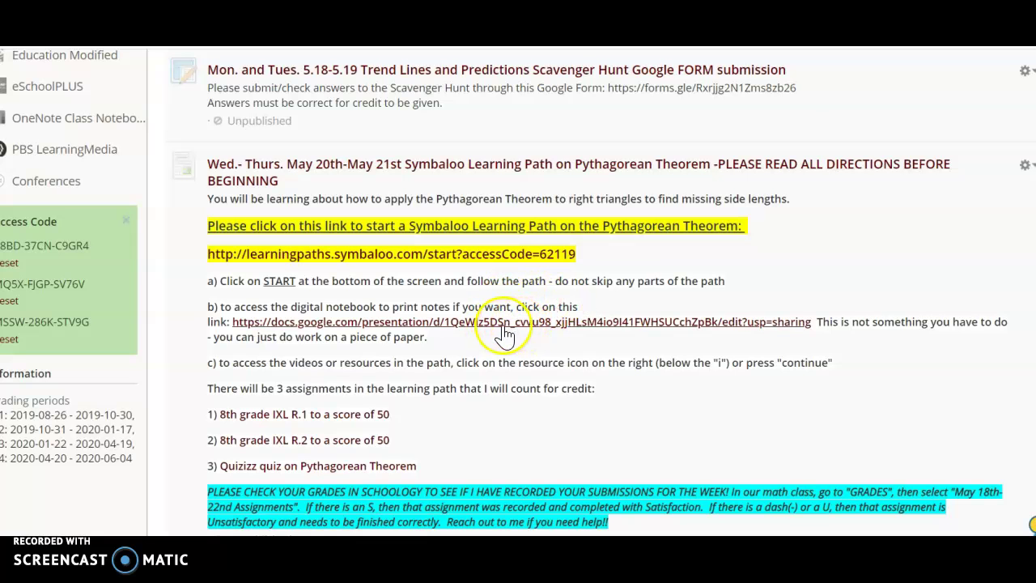
pyautogui.scroll(-1, 498, 344)
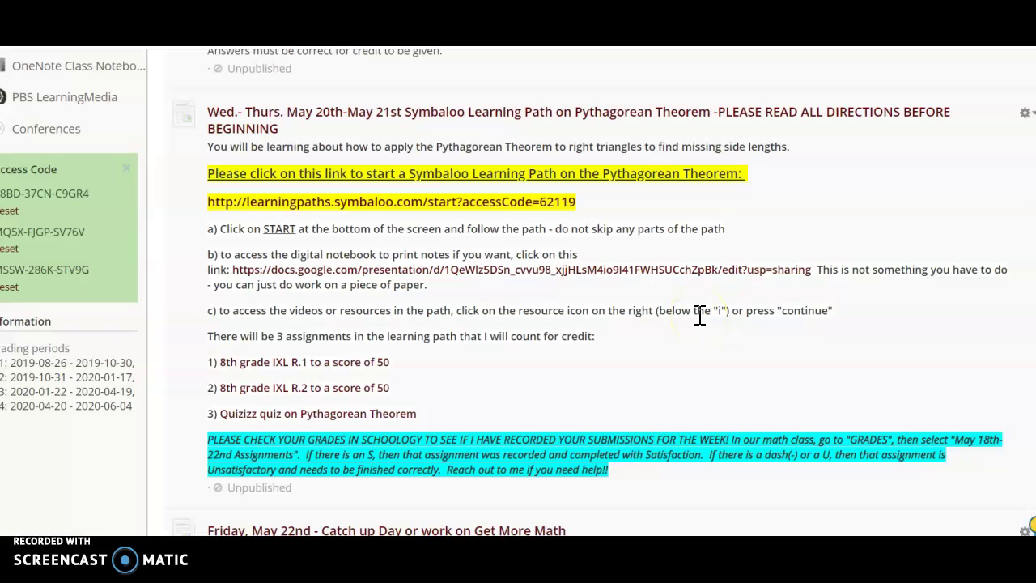
pyautogui.scroll(-1, 676, 353)
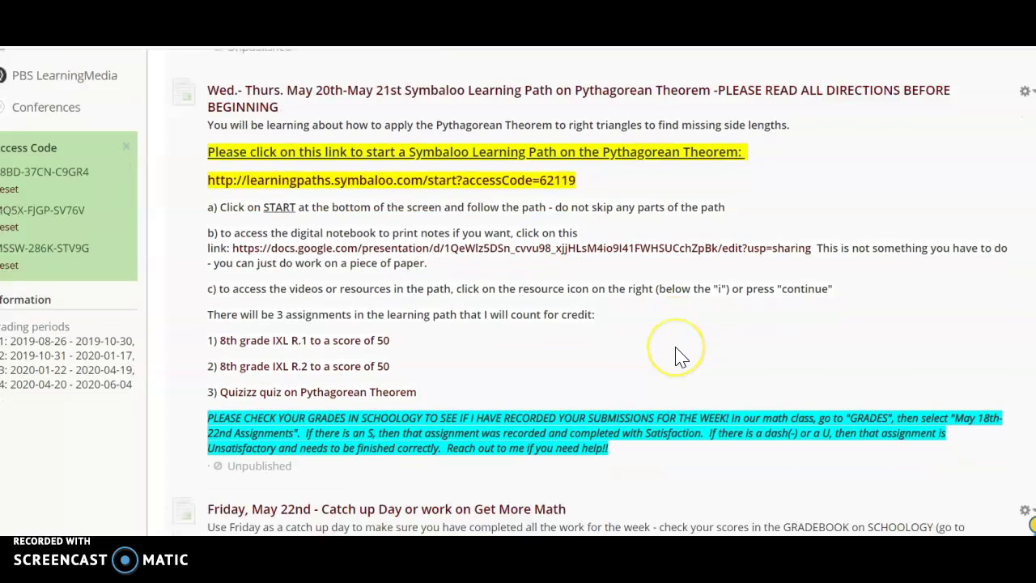
pyautogui.scroll(-1, 675, 349)
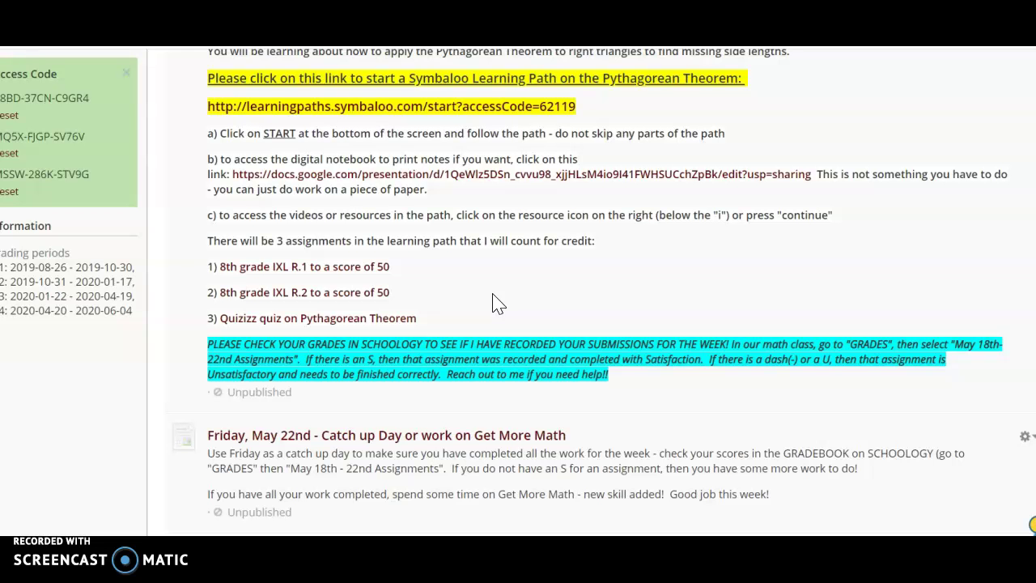
pyautogui.scroll(2, 498, 304)
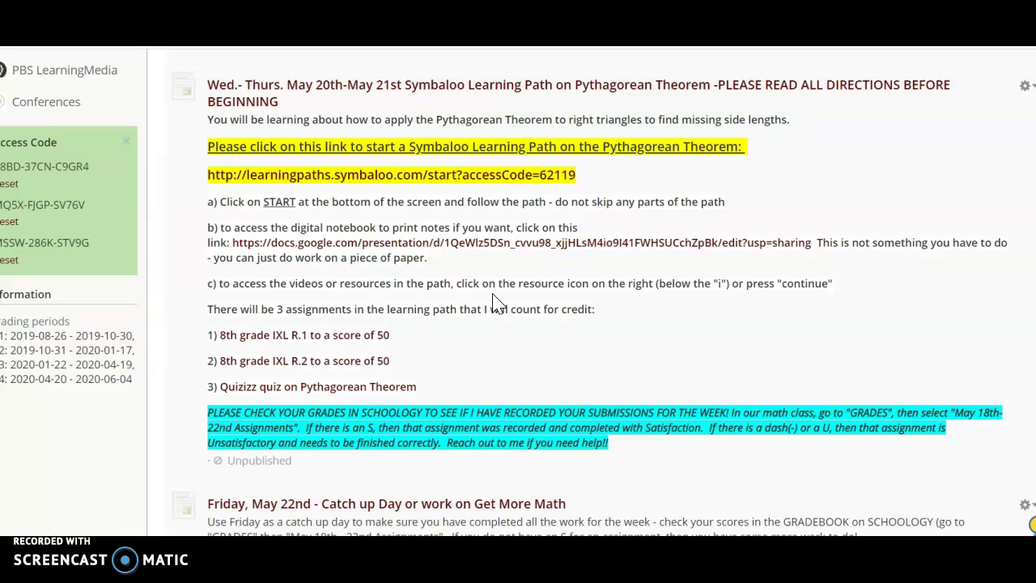
# Open the Symbaloo link and log in to the Pythagorean Theorem path with the student's name.
pyautogui.click(372, 186)
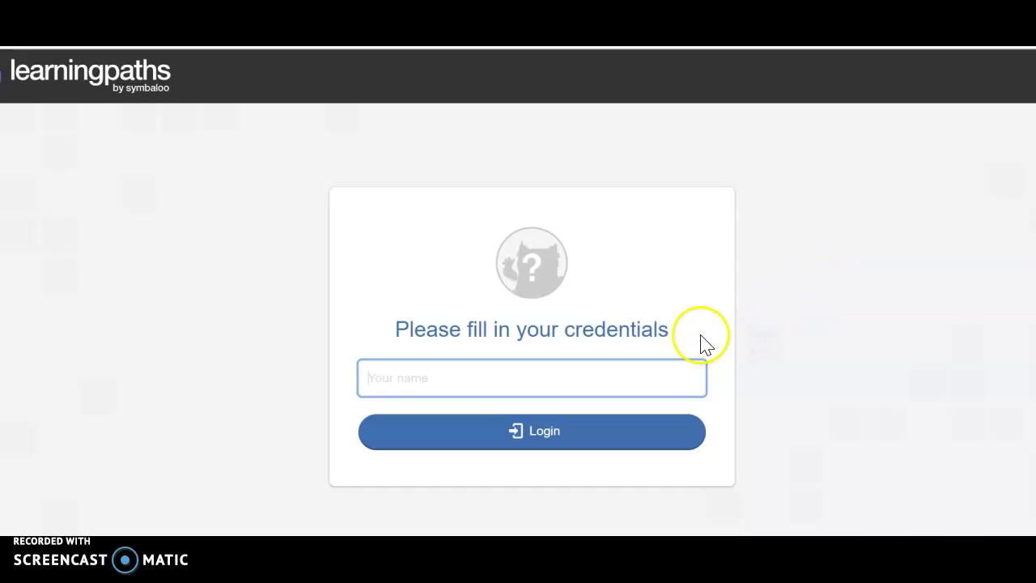
pyautogui.click(430, 376)
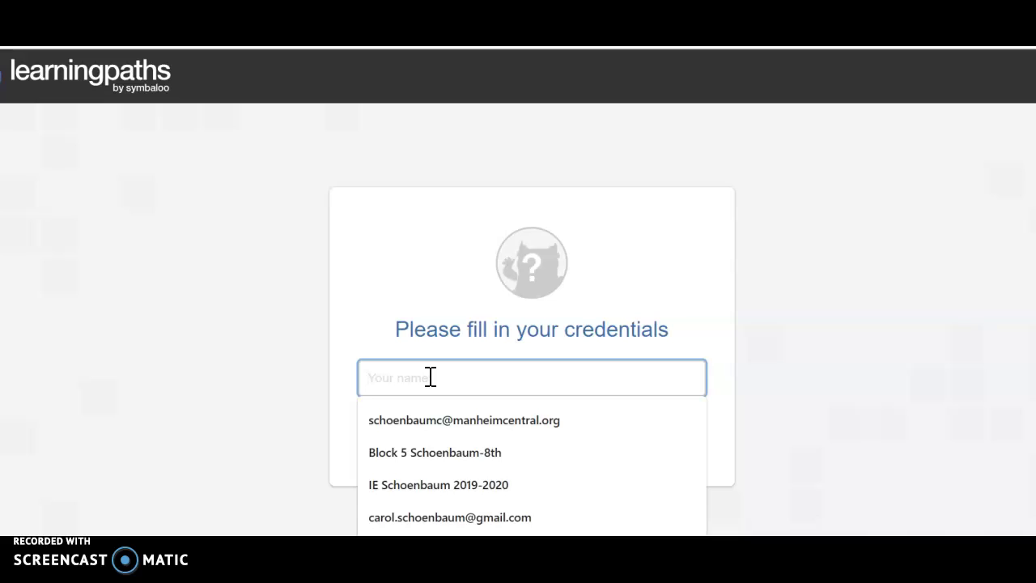
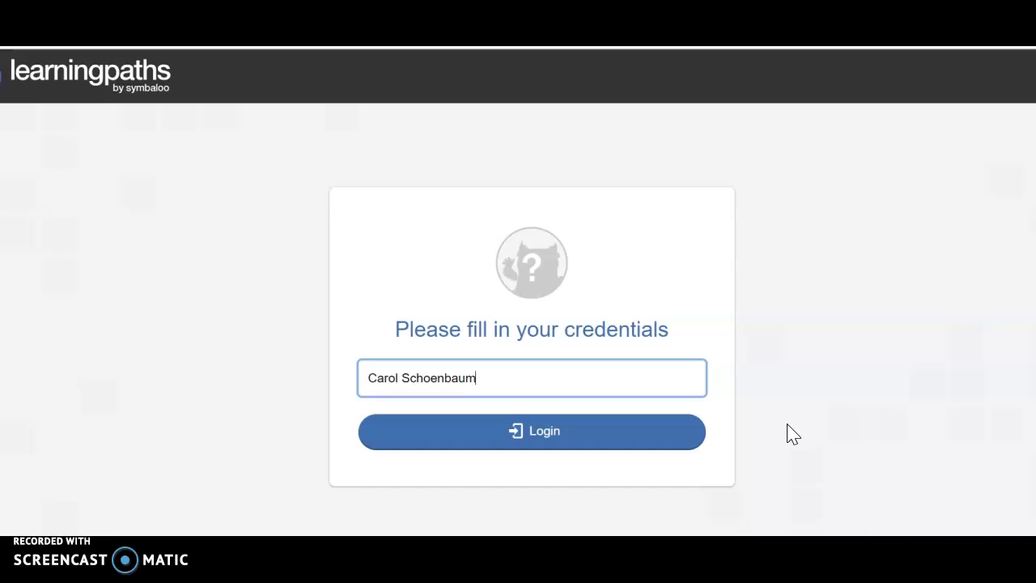
pyautogui.click(787, 425)
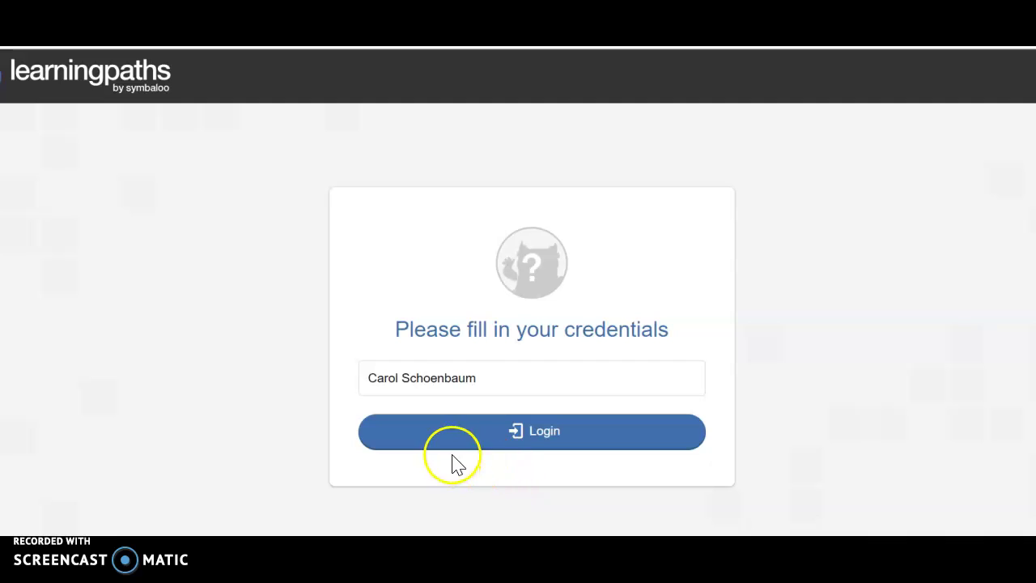
pyautogui.click(556, 439)
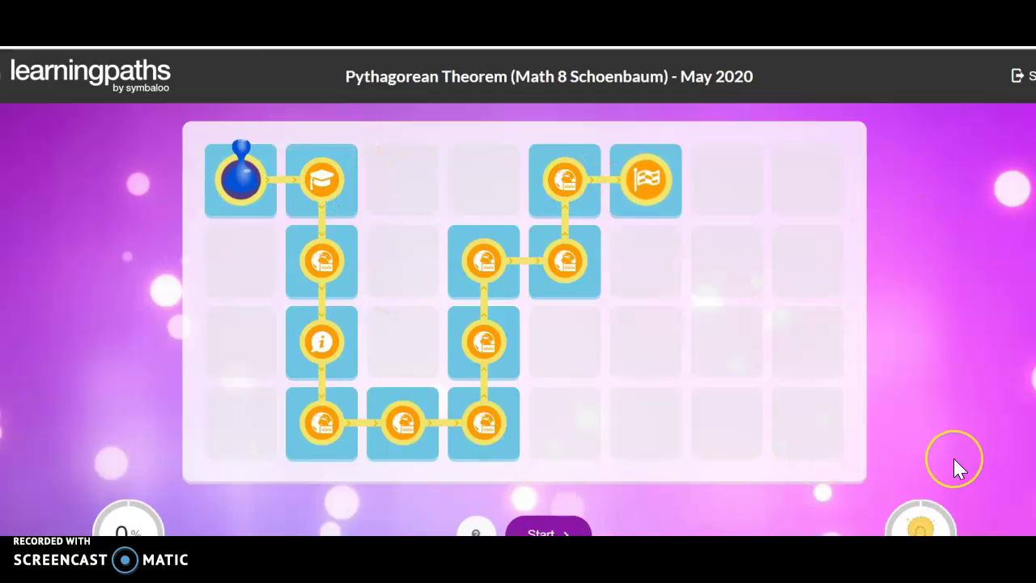
# Start the path and advance past the objective, standards overview and Essential Questions to the first quiz.
pyautogui.scroll(-1, 955, 466)
pyautogui.click(527, 515)
pyautogui.click(548, 516)
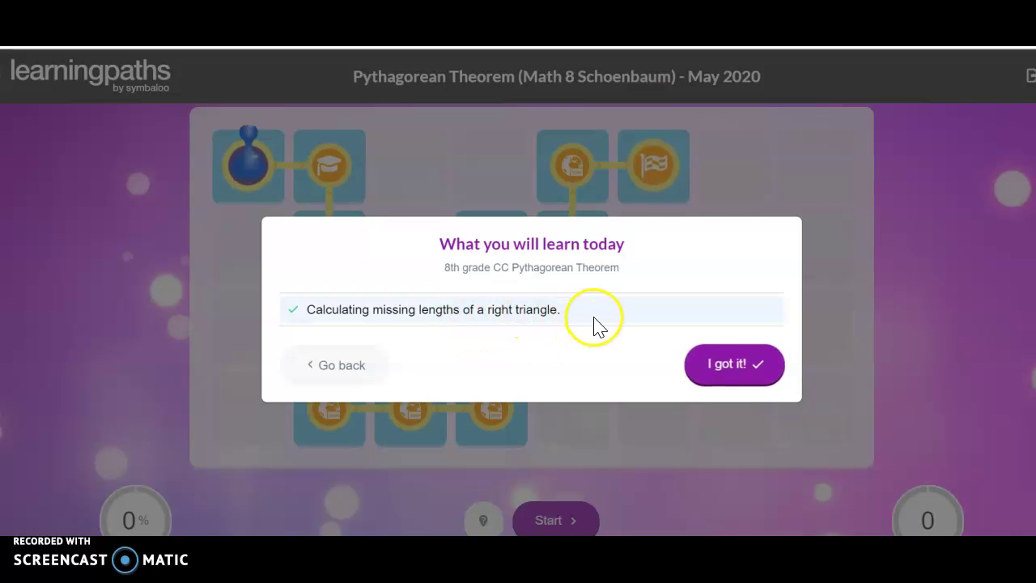
pyautogui.click(731, 364)
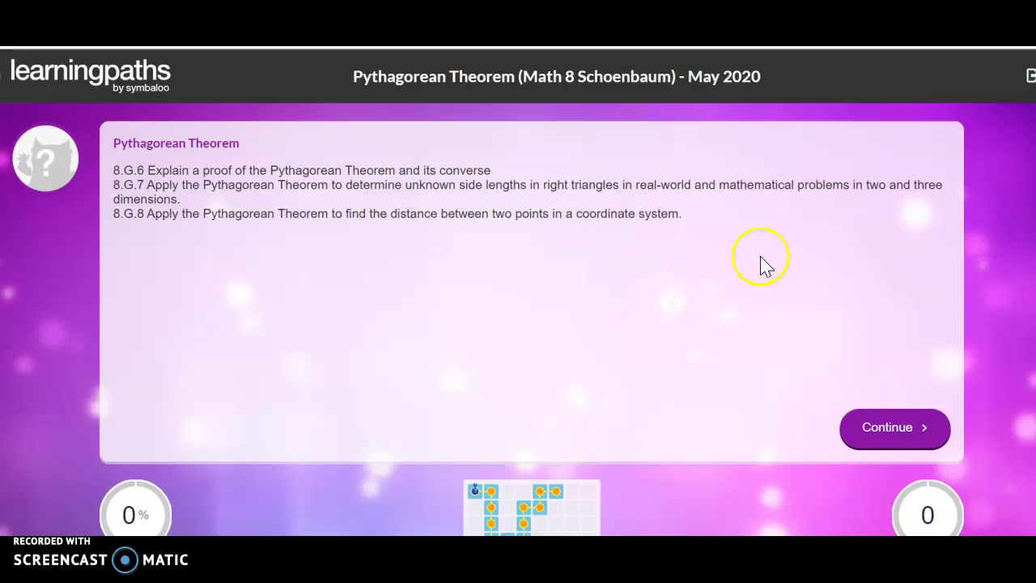
pyautogui.click(874, 435)
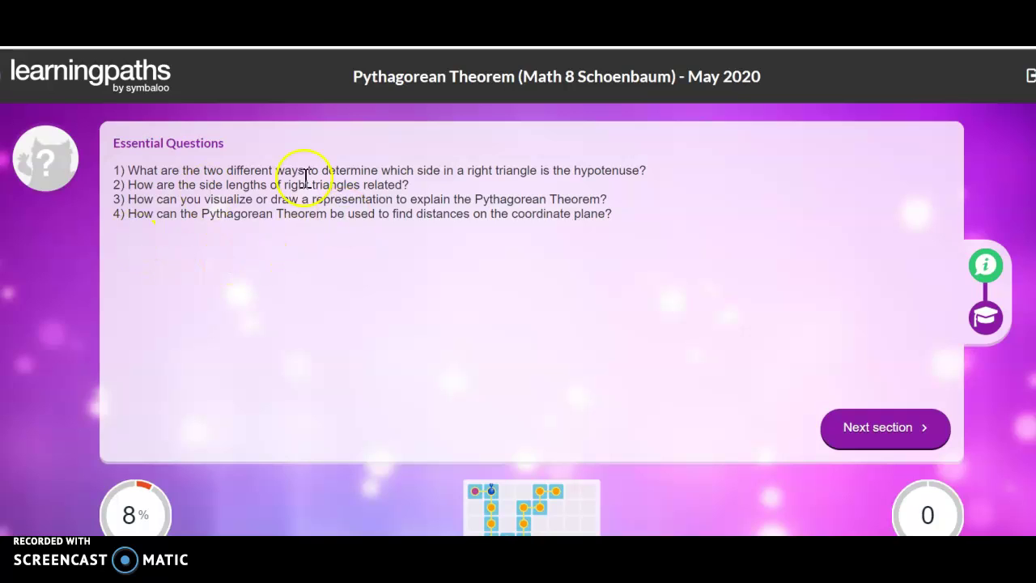
pyautogui.click(874, 434)
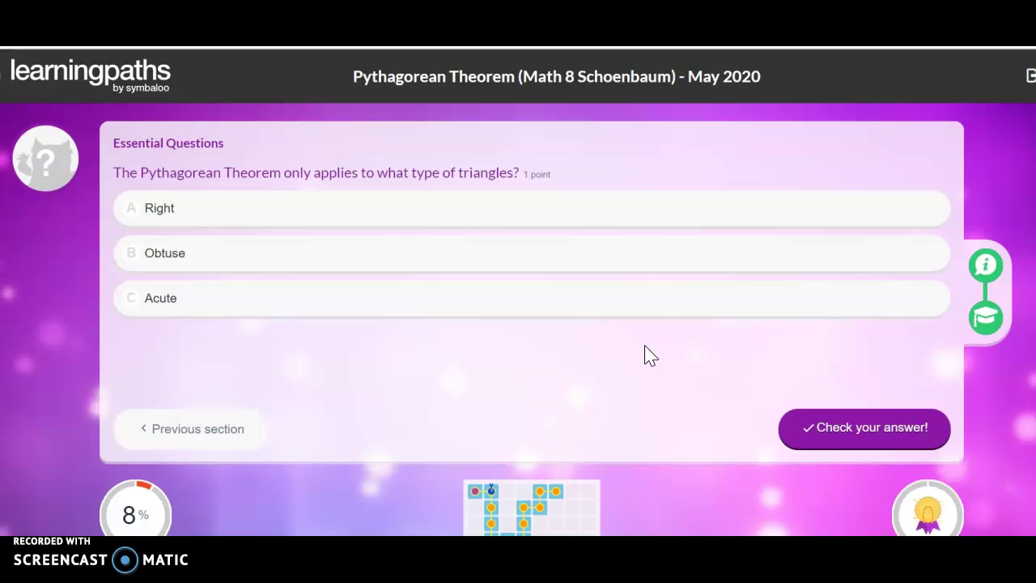
# Answer Right to the triangle question, check it, and continue to the BrainPOP section.
pyautogui.click(287, 296)
pyautogui.click(202, 216)
pyautogui.click(198, 258)
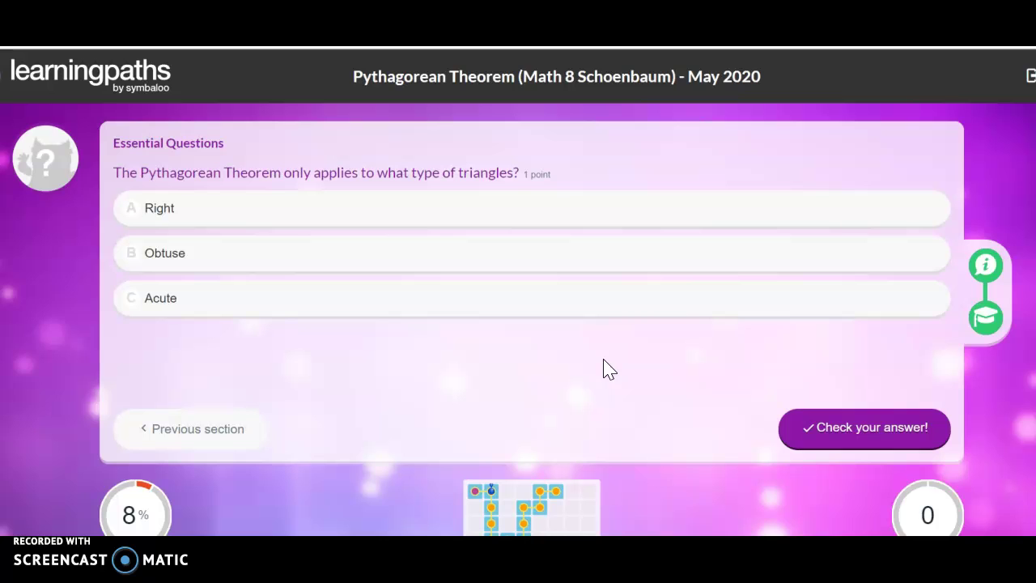
pyautogui.click(256, 220)
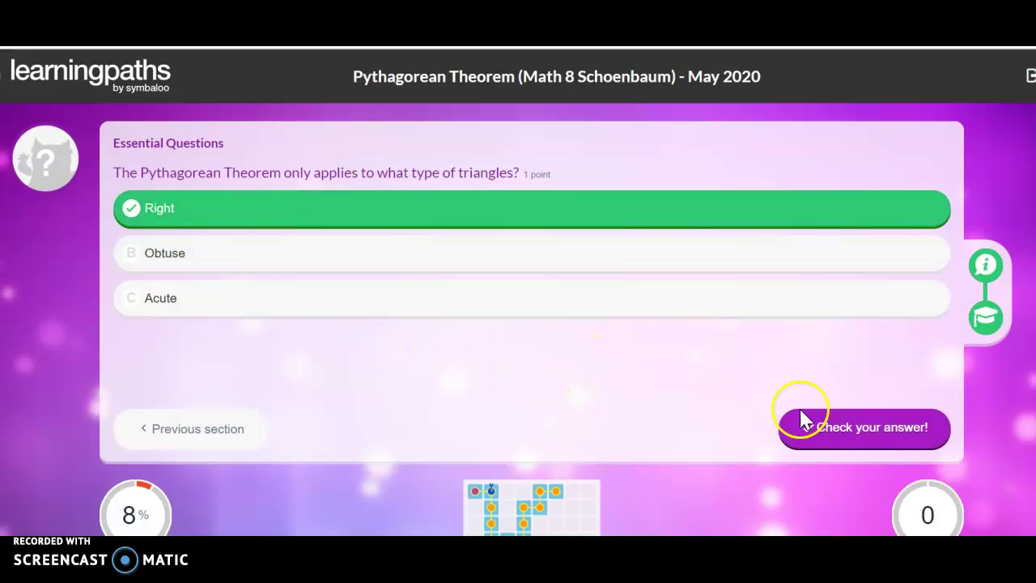
pyautogui.click(839, 435)
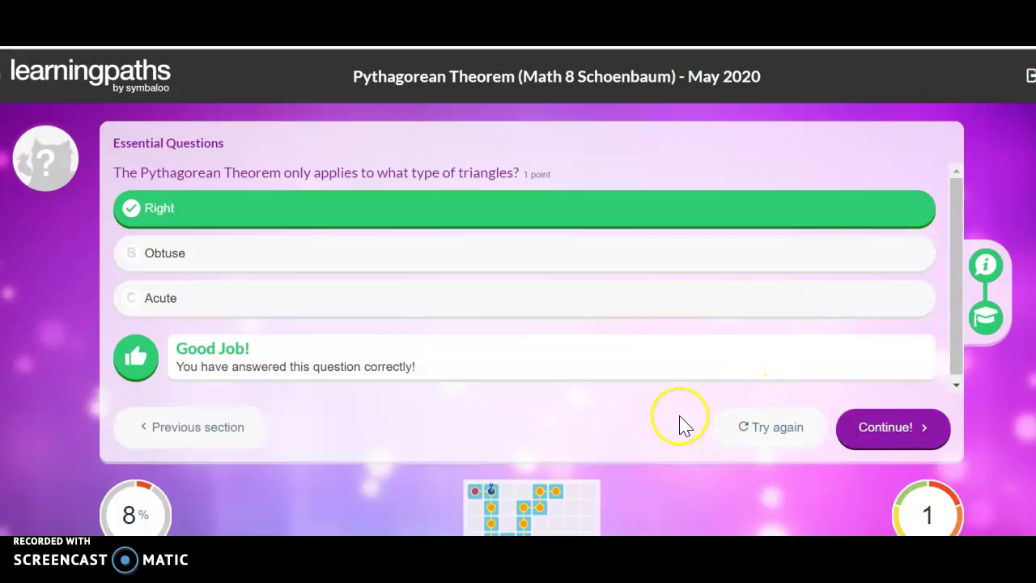
pyautogui.click(888, 431)
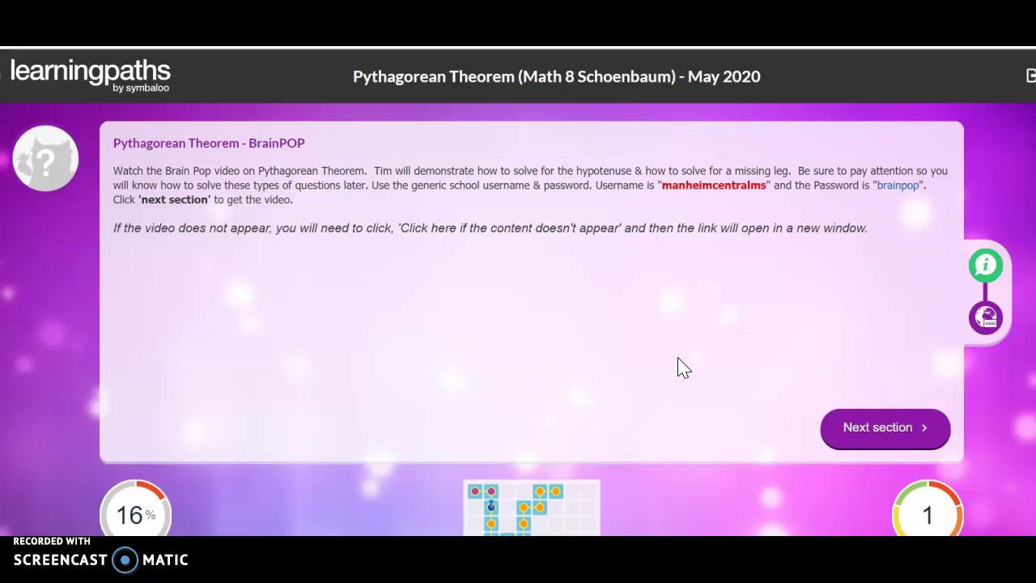
pyautogui.click(591, 288)
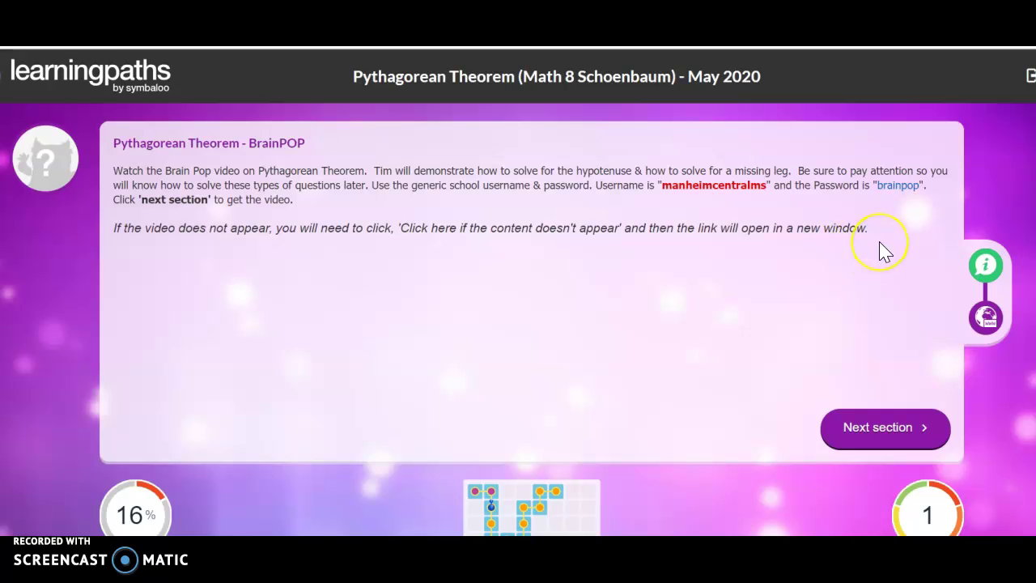
# Load the BrainPOP embed and open the Pythagorean Theorem page in its own window.
pyautogui.click(882, 436)
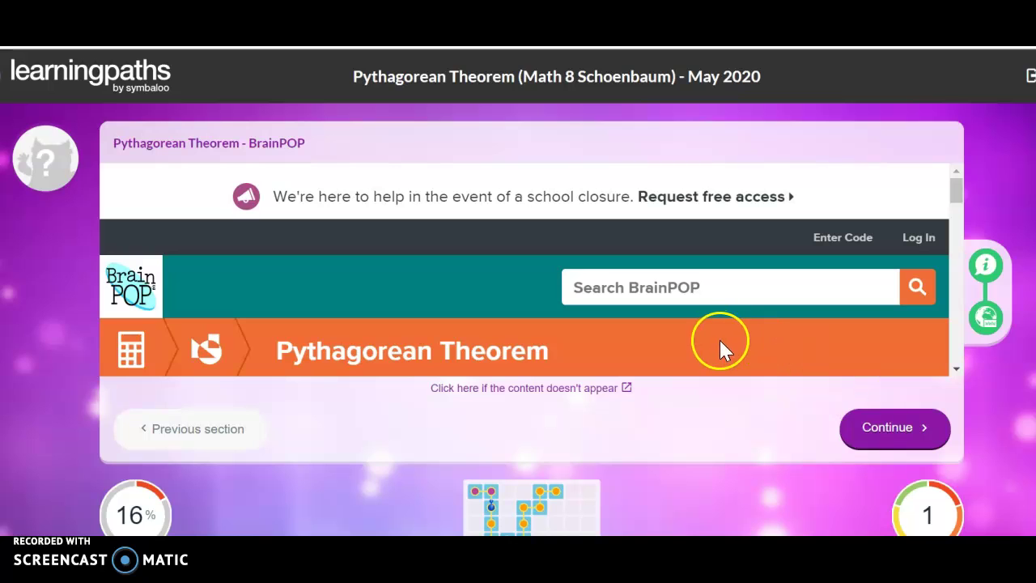
pyautogui.scroll(-3, 728, 374)
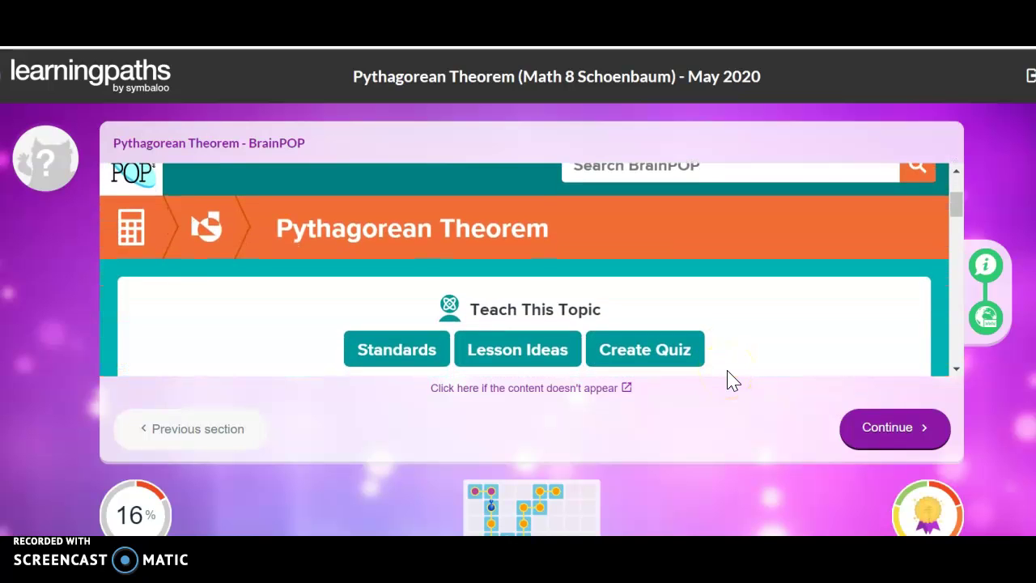
pyautogui.scroll(-5, 727, 374)
pyautogui.click(599, 396)
pyautogui.click(603, 397)
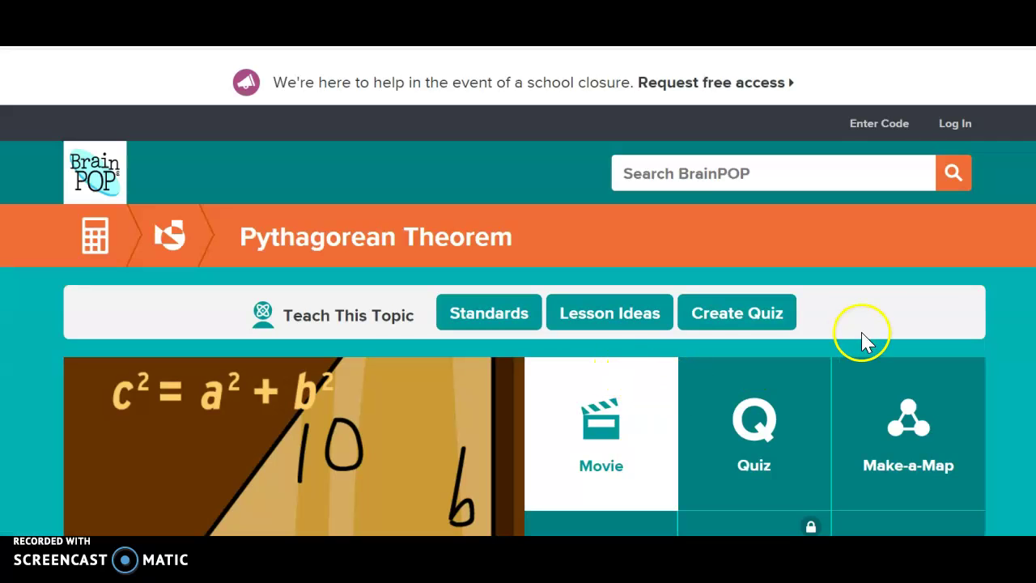
pyautogui.scroll(-4, 1018, 417)
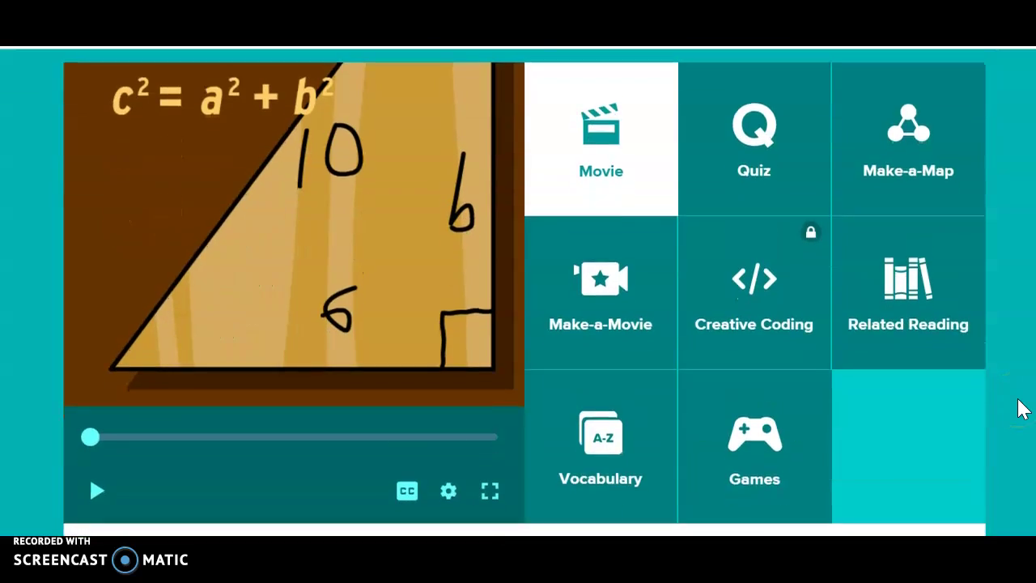
pyautogui.scroll(3, 1018, 409)
pyautogui.scroll(-5, 1018, 409)
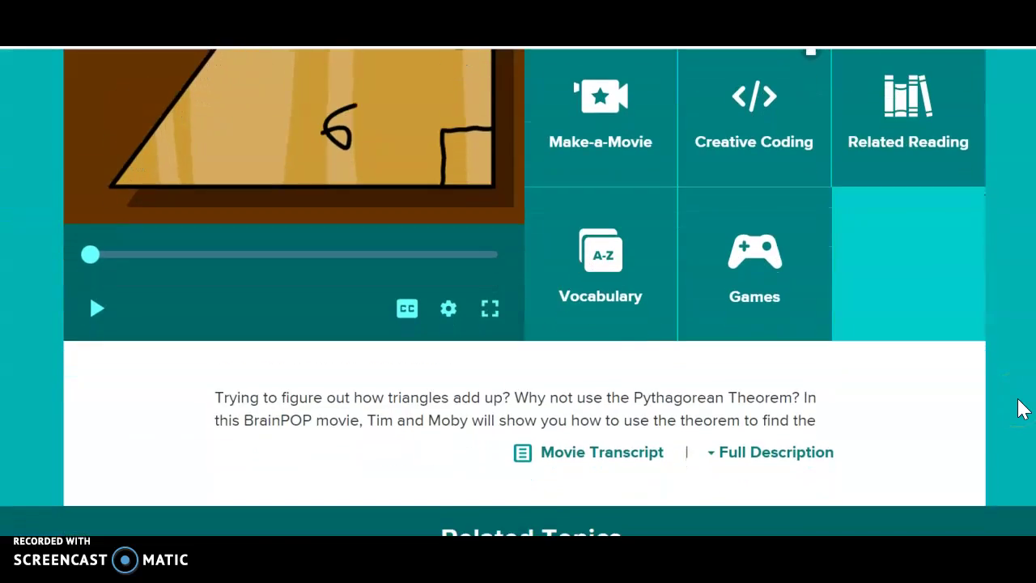
pyautogui.scroll(-8, 1018, 409)
pyautogui.scroll(4, 1018, 408)
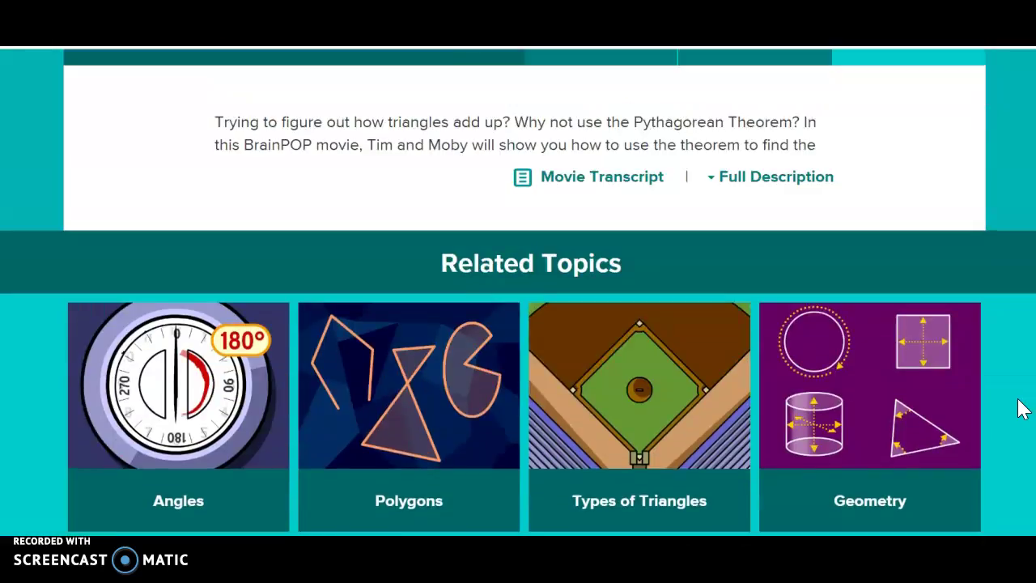
pyautogui.scroll(8, 1018, 408)
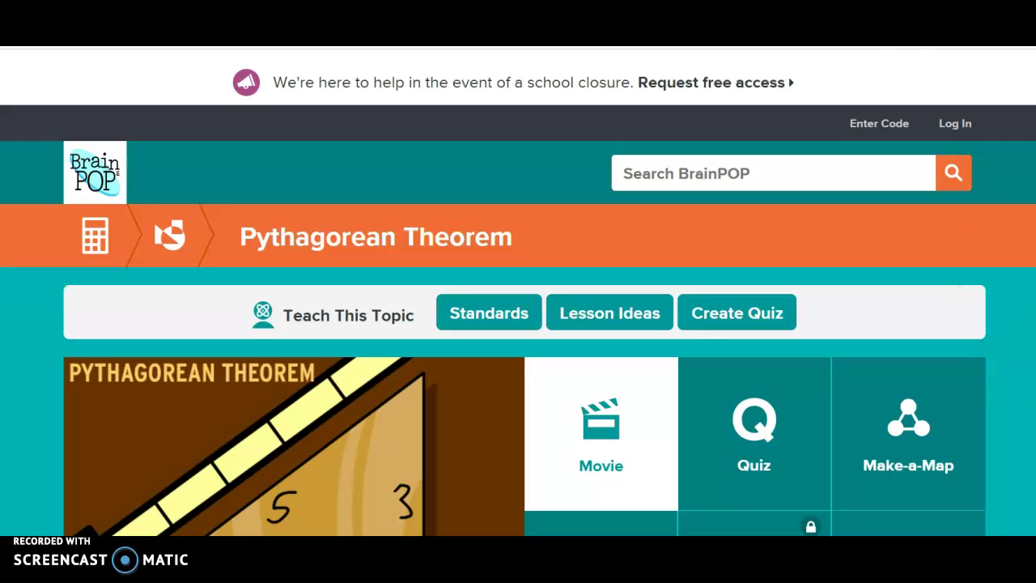
# Return to the path, advance to the Digital Notebook tile at 25%, and glance at Schoology.
pyautogui.click(898, 36)
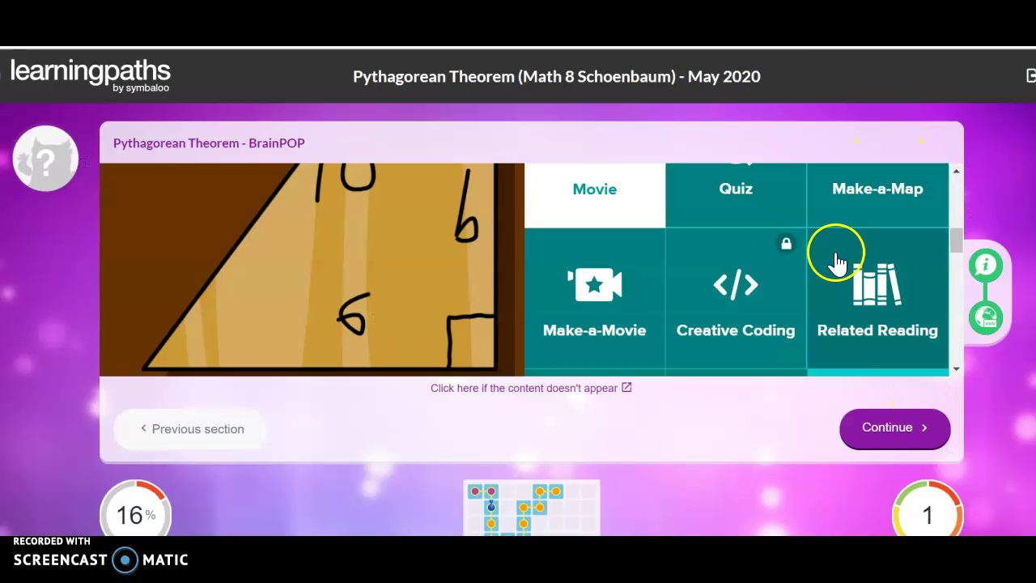
pyautogui.click(906, 435)
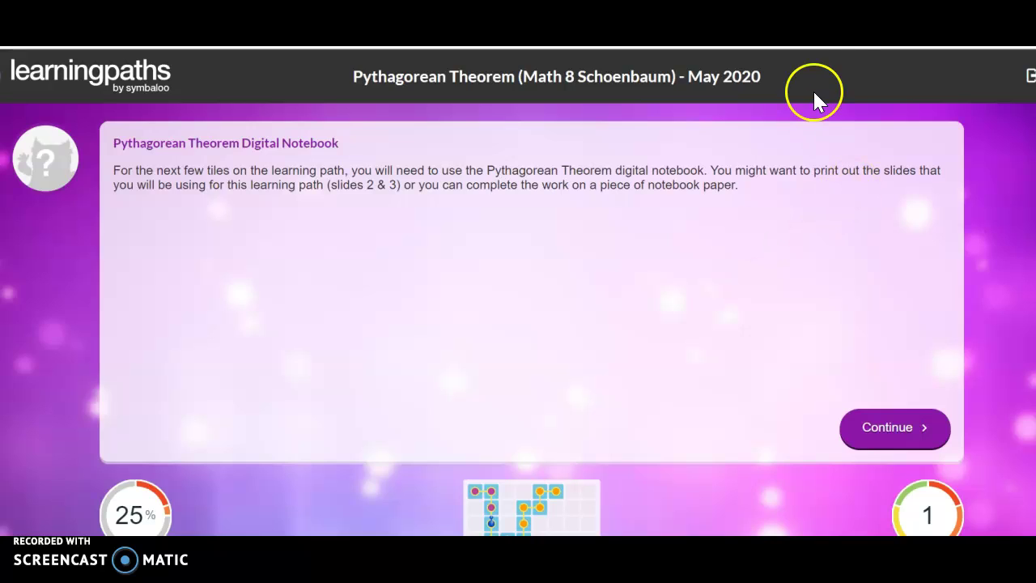
pyautogui.click(833, 47)
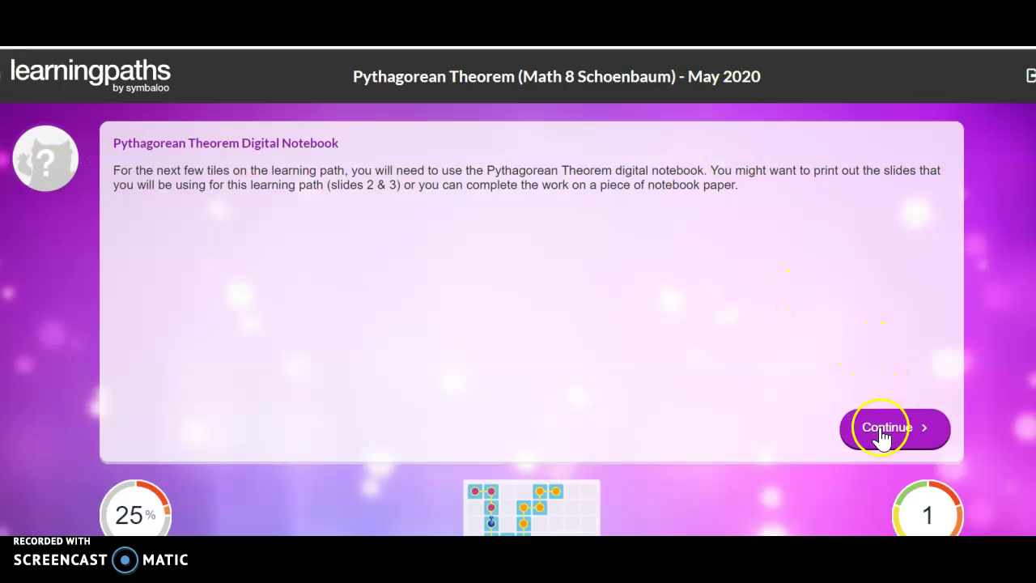
# Advance to 'Solve for the missing Hypotenuse' and load its Educreations video lesson.
pyautogui.click(883, 437)
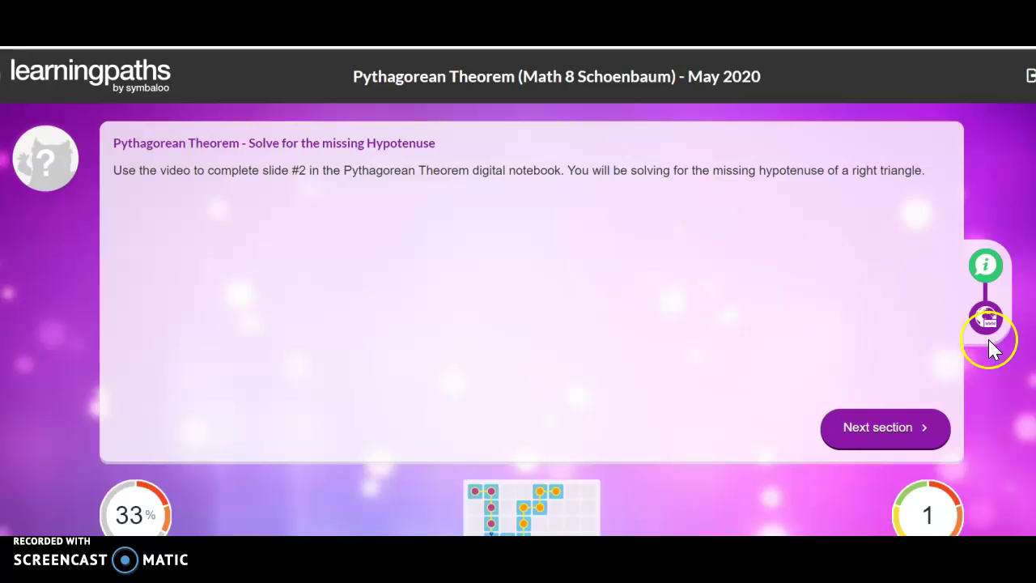
pyautogui.click(858, 437)
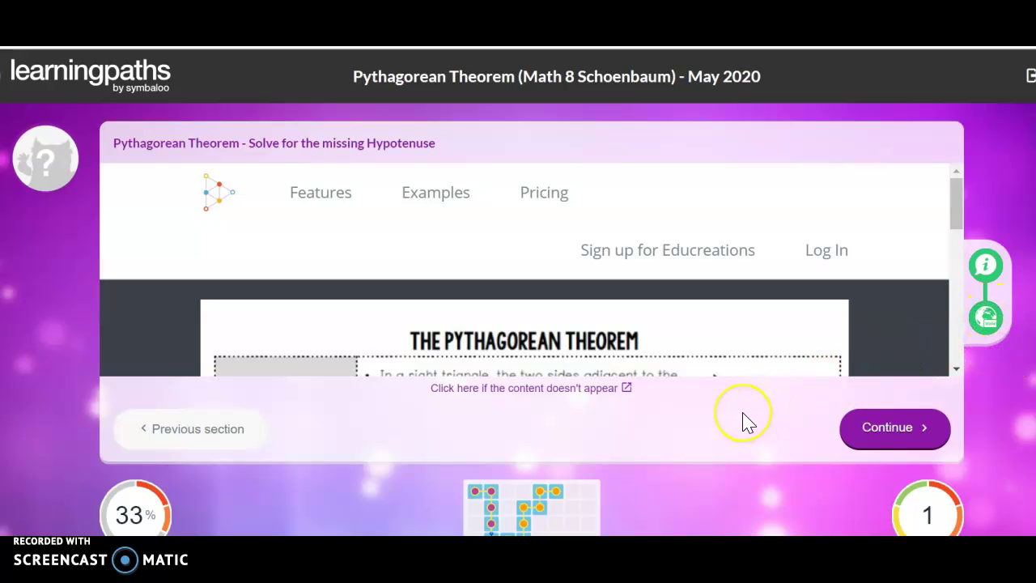
pyautogui.scroll(-2, 701, 295)
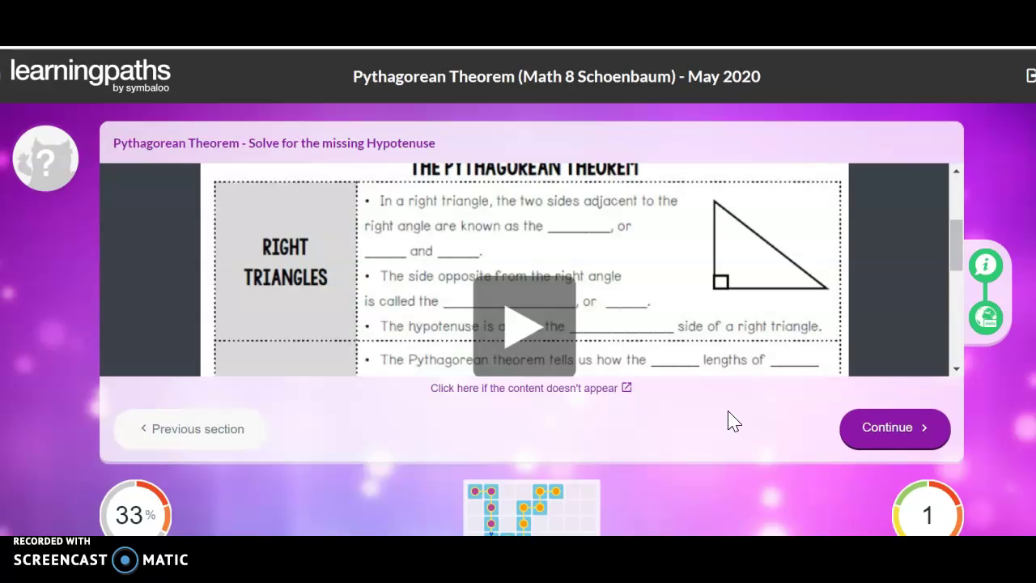
# Move past the hypotenuse section and Water Demo video to IXL Practice (smart score 50).
pyautogui.click(900, 420)
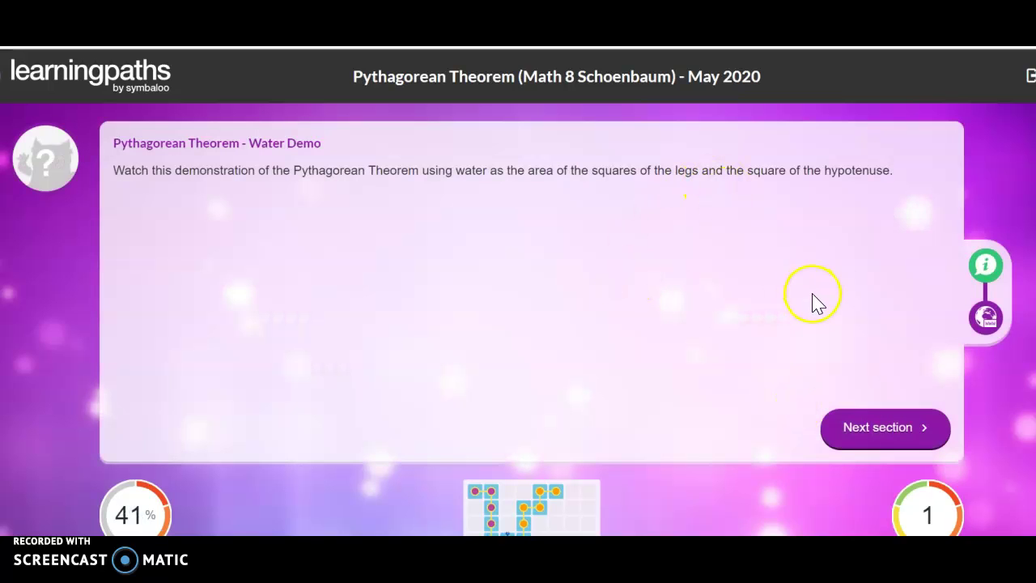
pyautogui.click(873, 433)
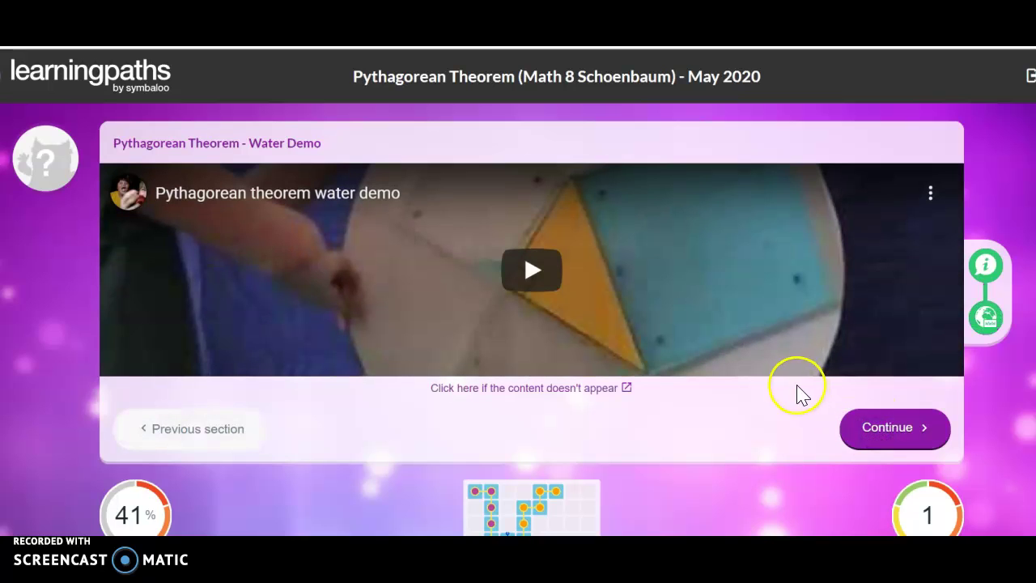
pyautogui.click(882, 437)
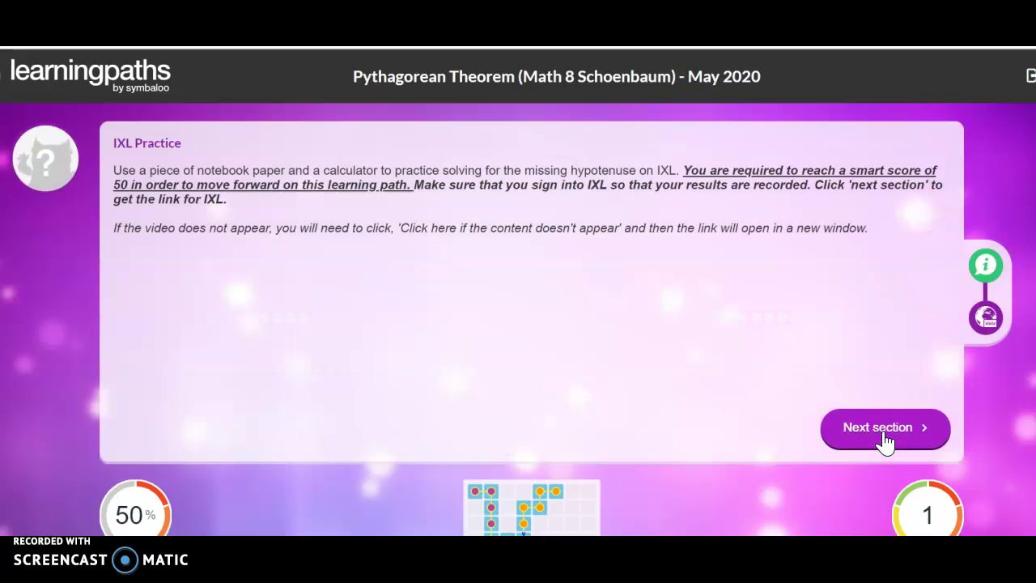
# Load the IXL Practice content and open the R.1 hypotenuse skill in a new window.
pyautogui.click(685, 274)
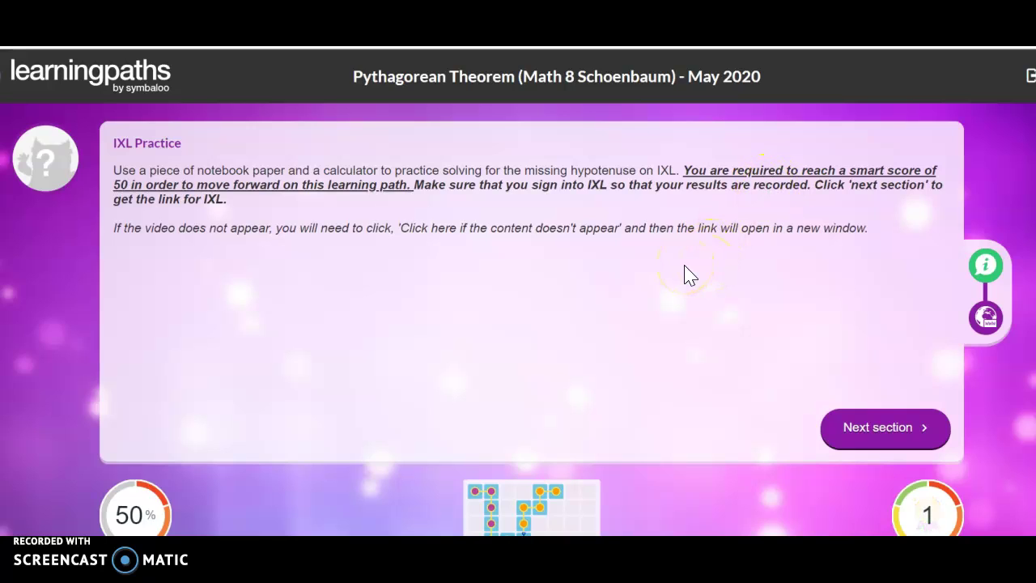
pyautogui.click(530, 242)
pyautogui.click(874, 437)
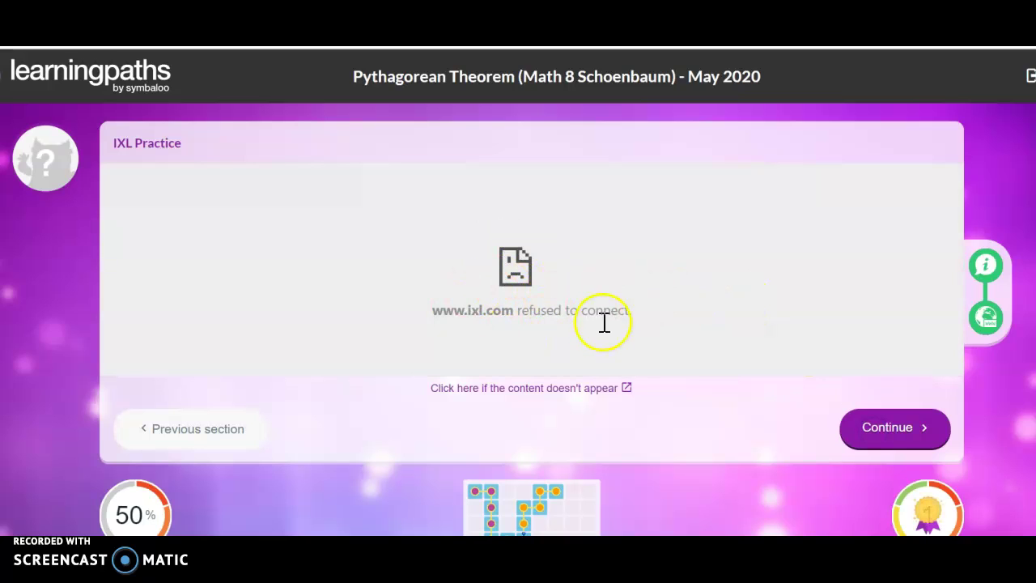
pyautogui.click(523, 389)
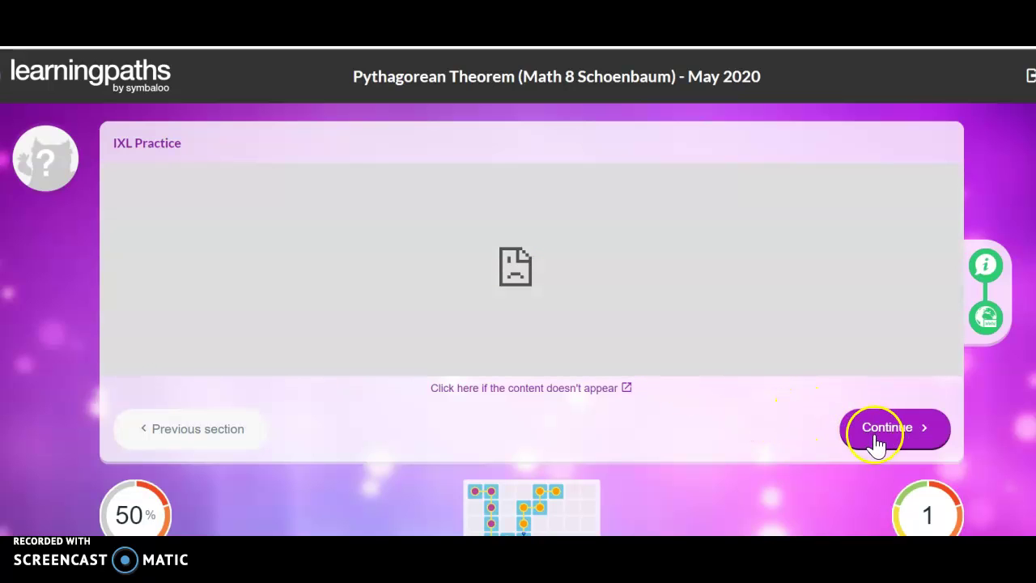
# Advance to the Slide #3 missing-side section at 58%, then return to Schoology's directions.
pyautogui.click(876, 443)
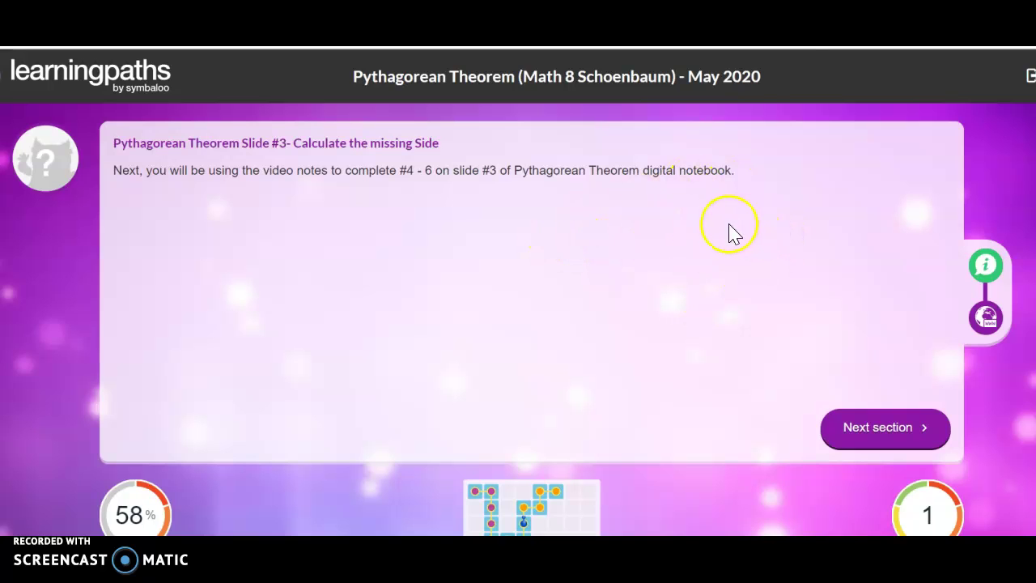
pyautogui.click(687, 48)
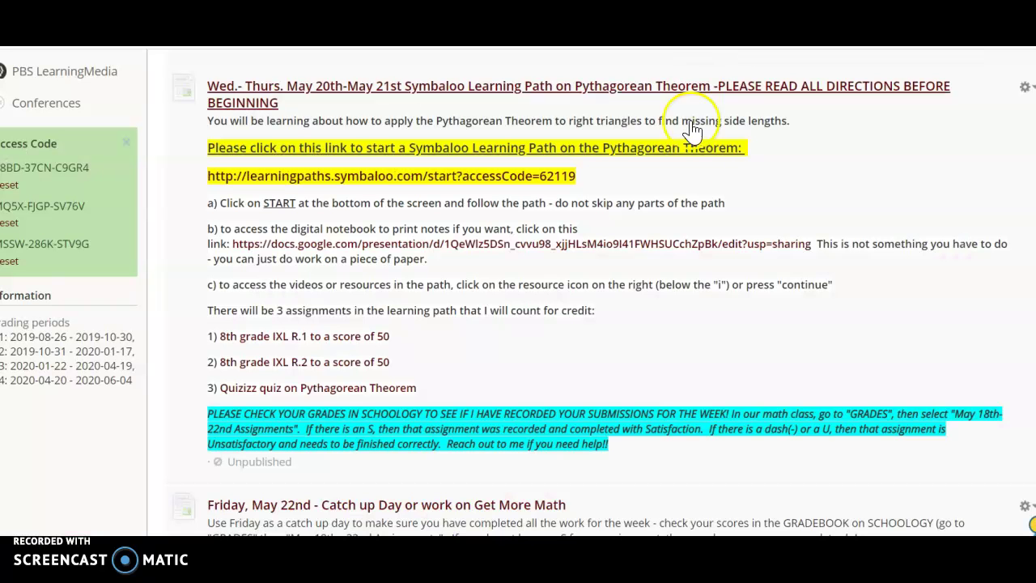
pyautogui.scroll(-1, 826, 335)
pyautogui.scroll(1, 825, 335)
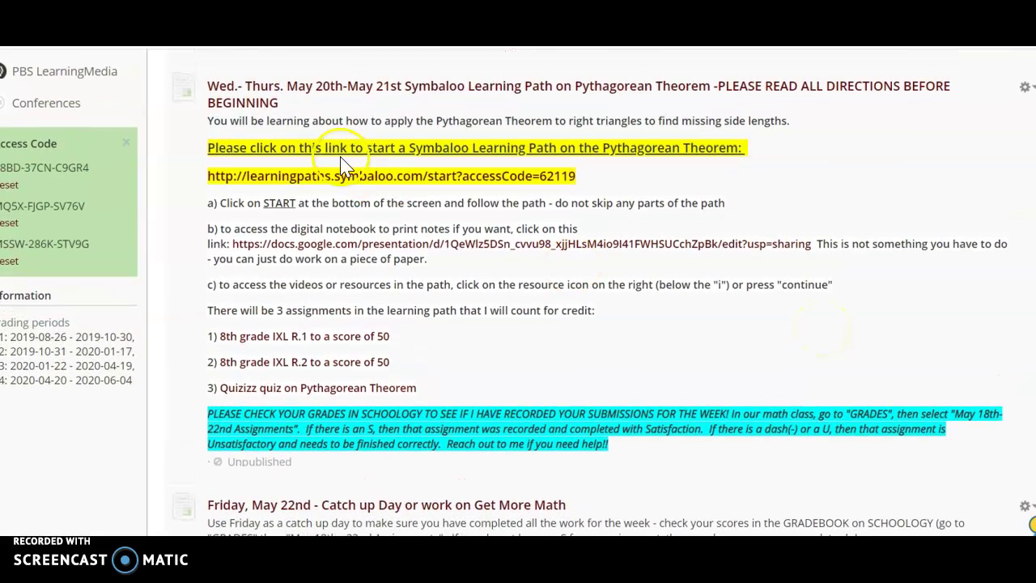
pyautogui.scroll(-2, 680, 436)
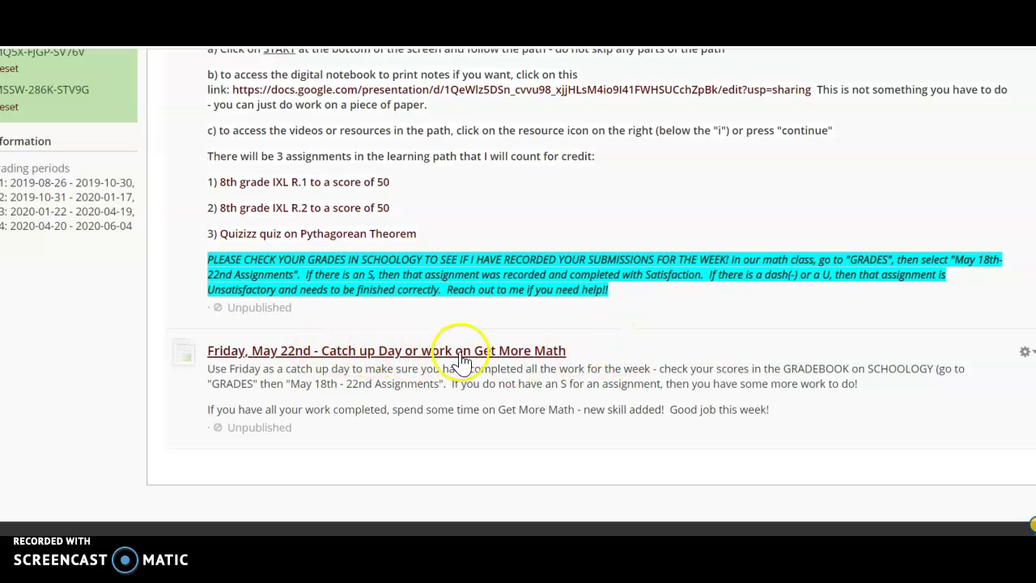
pyautogui.scroll(1, 716, 274)
pyautogui.scroll(1, 716, 274)
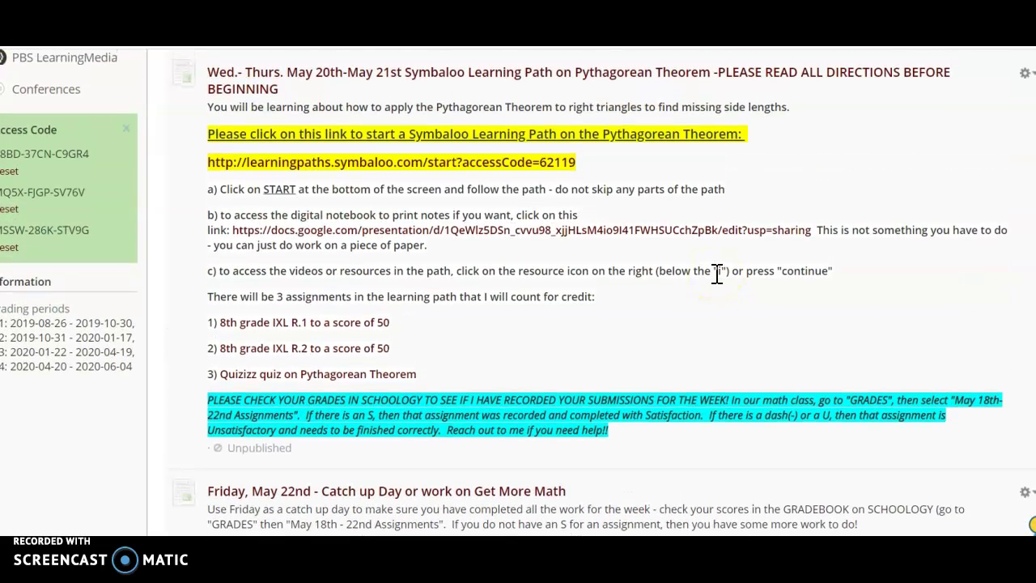